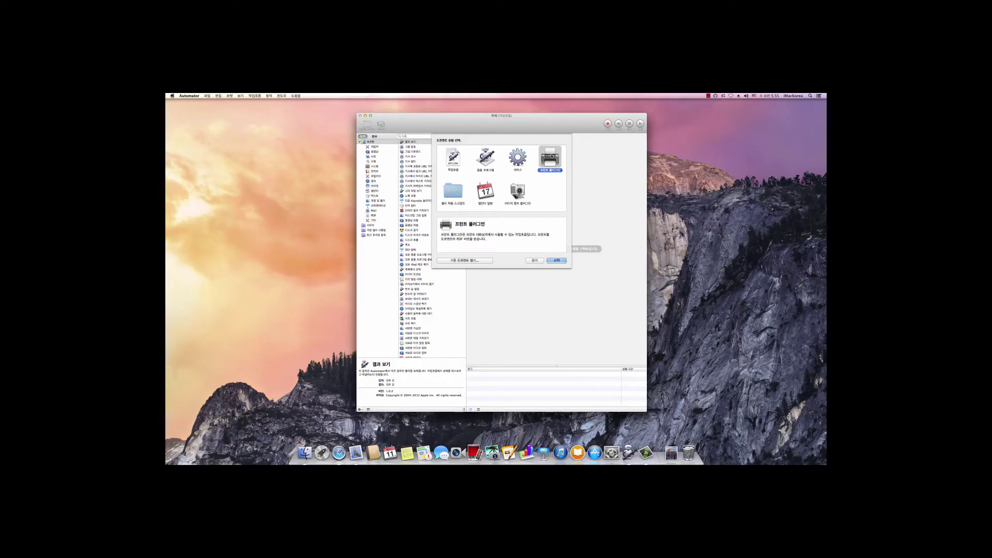
Create a new Automator document of type Print Plugin (프린트 플러그인)
{"action": "double_click", "coordinate": [548, 155]}
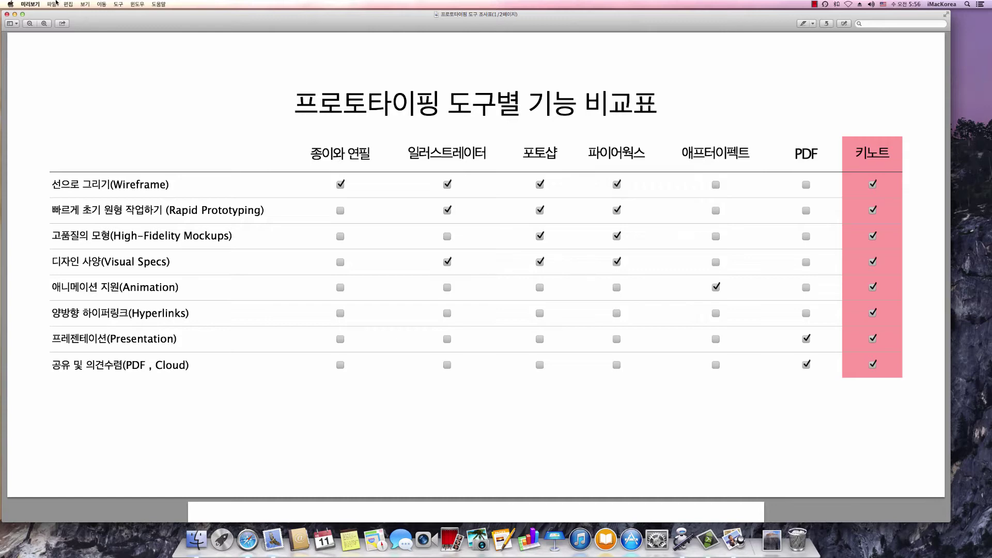
Open Preview's File (파일) menu for the prototyping tool comparison PDF
{"action": "left_click", "coordinate": [52, 3]}
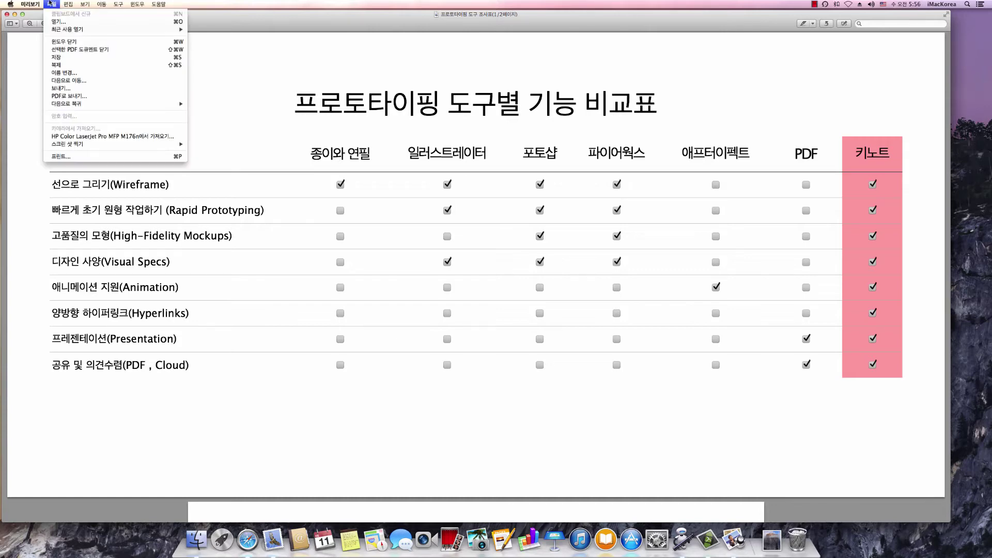
Print the comparison table with PDF > Mail PDF (메일로 PDF 보내기) into a new Mail message
{"action": "left_click", "coordinate": [73, 156]}
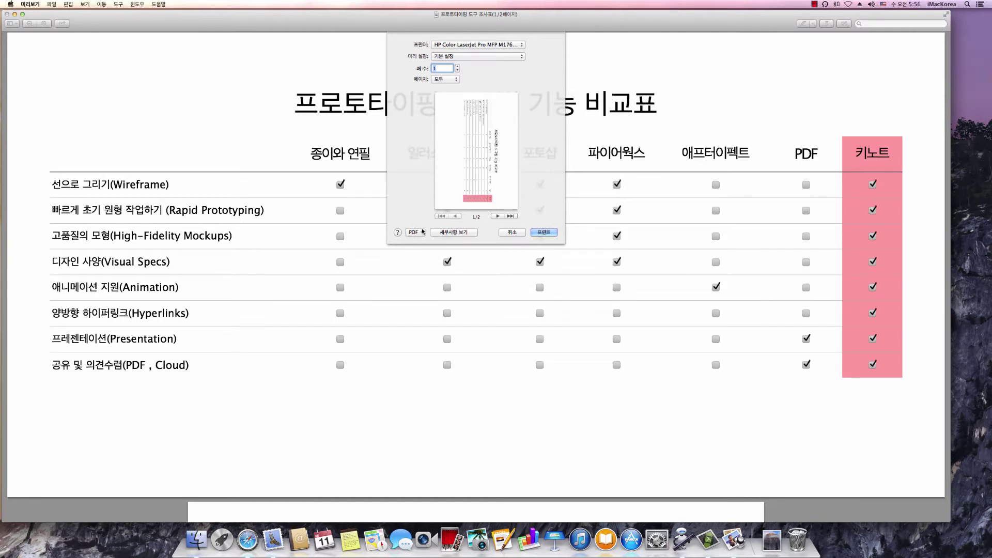
{"action": "left_click", "coordinate": [423, 232]}
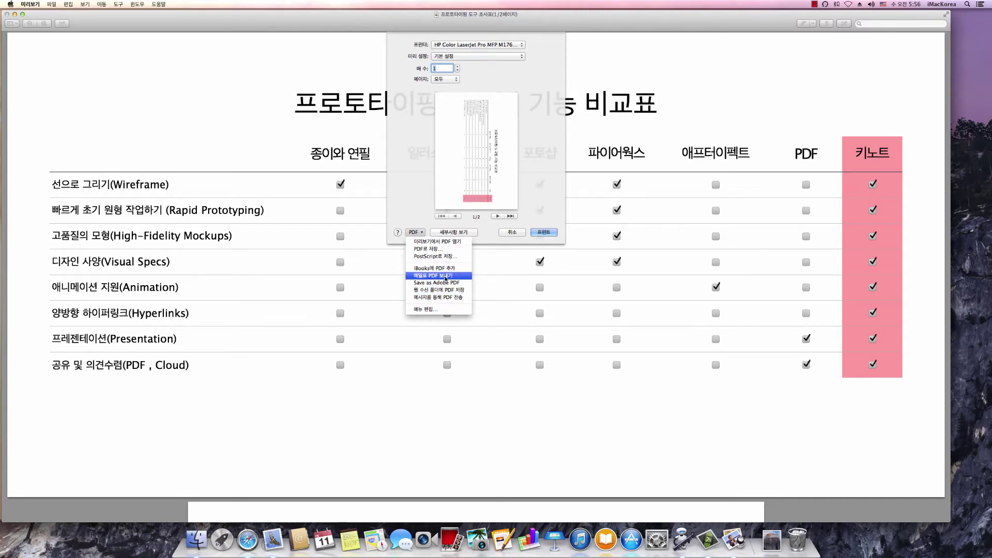
{"action": "left_click", "coordinate": [447, 276]}
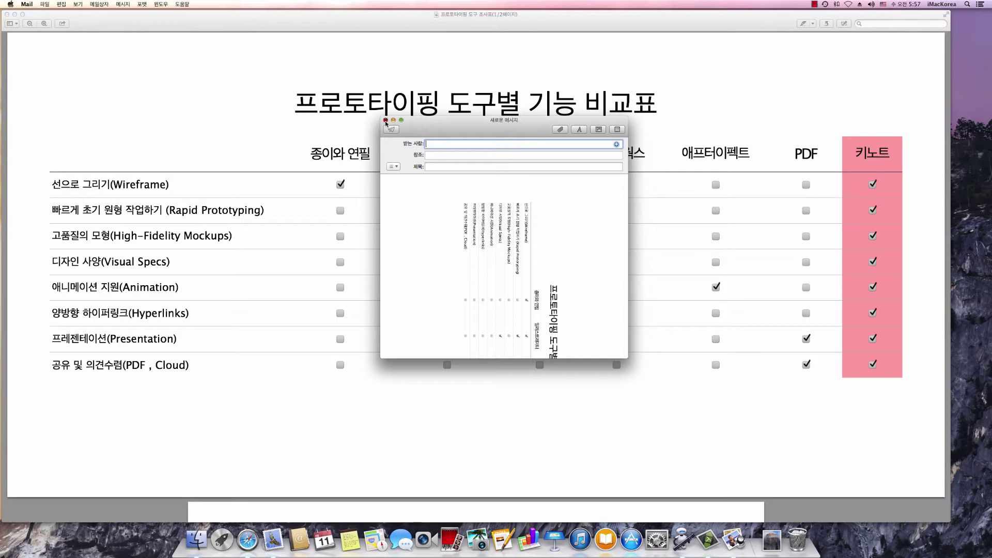
Close the unsent Mail message and bring Preview's comparison table back to front
{"action": "left_click", "coordinate": [385, 120]}
{"action": "left_click", "coordinate": [385, 124]}
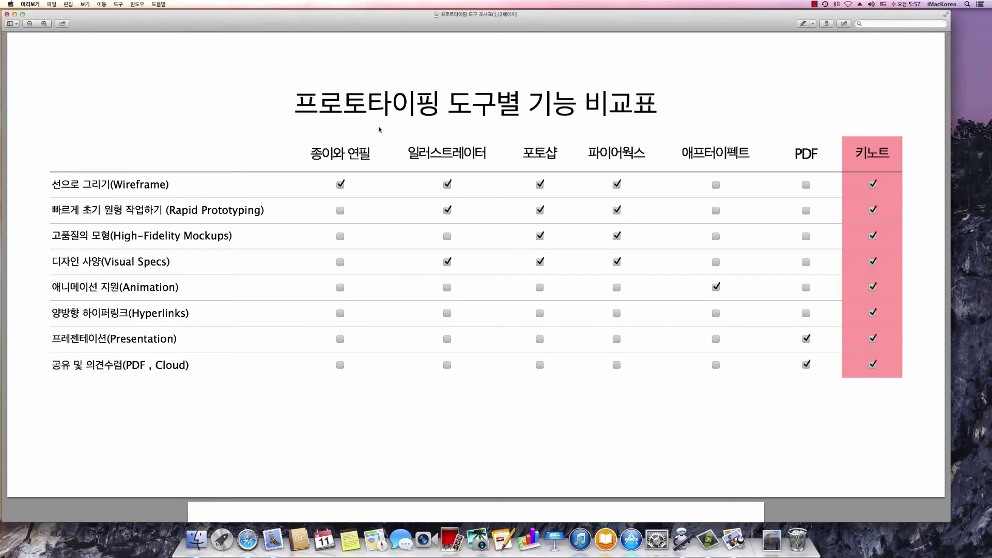
Add the Mail library's New Mail Message (새로운 Mail 메시지) action to the print plugin workflow
{"action": "left_click", "coordinate": [682, 539]}
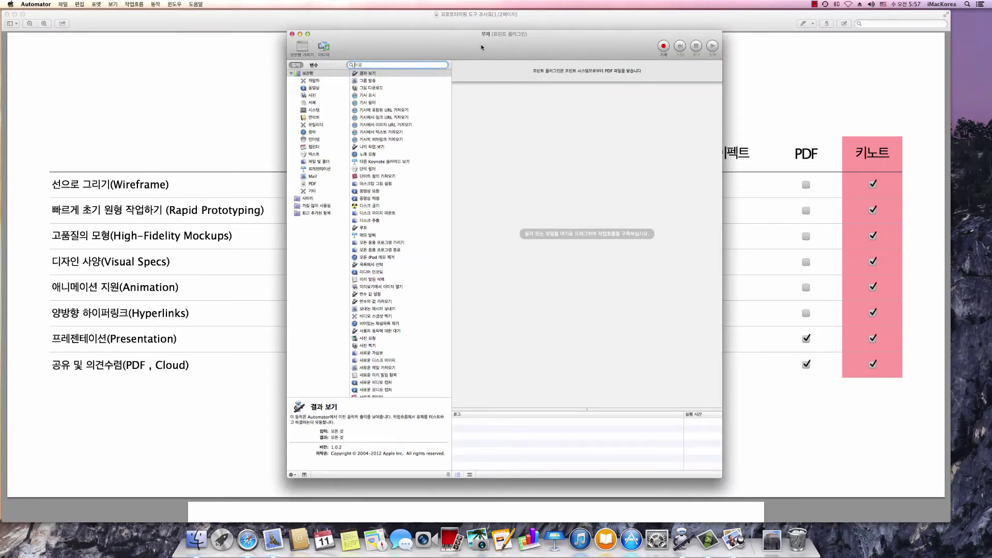
{"action": "left_click_drag", "start_coordinate": [481, 52], "coordinate": [476, 47]}
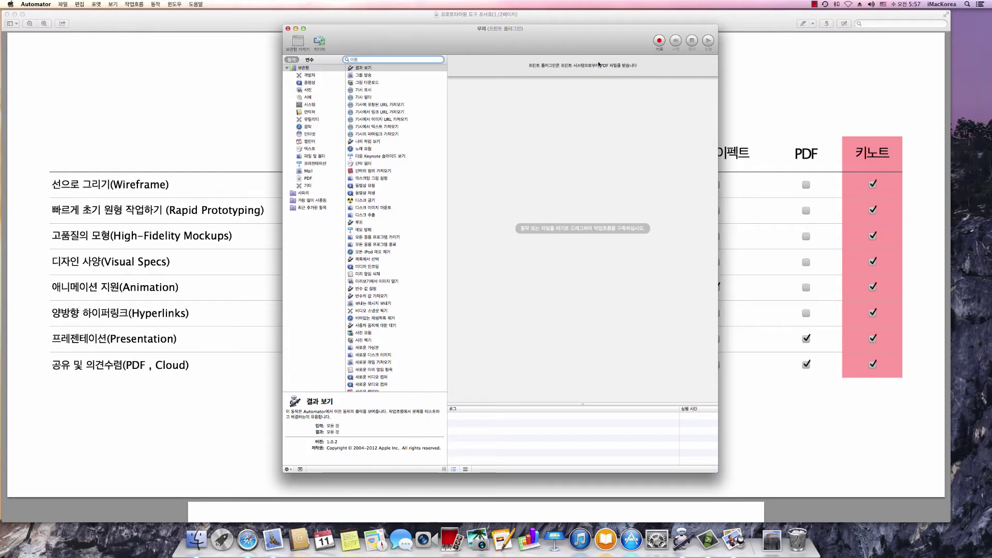
{"action": "left_click", "coordinate": [308, 172]}
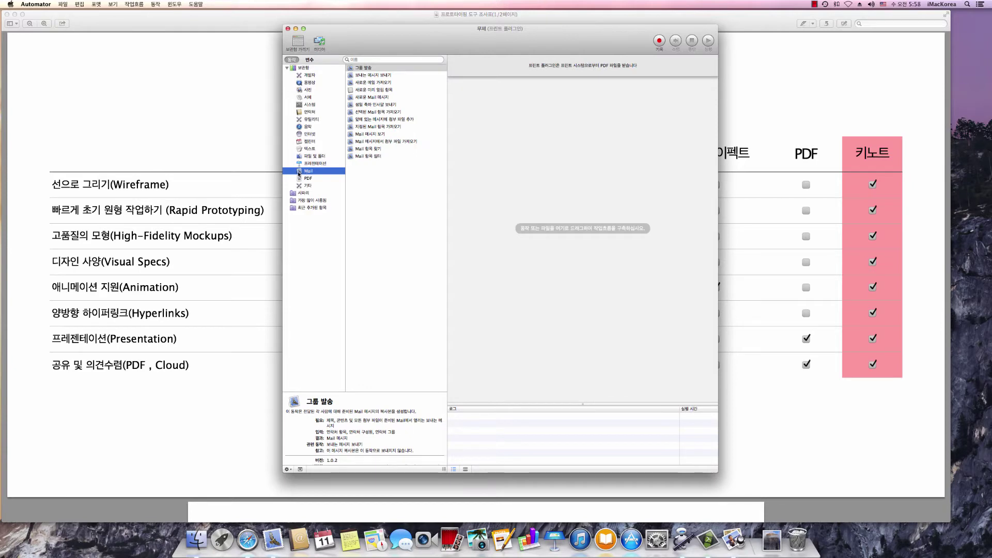
{"action": "left_click", "coordinate": [368, 176]}
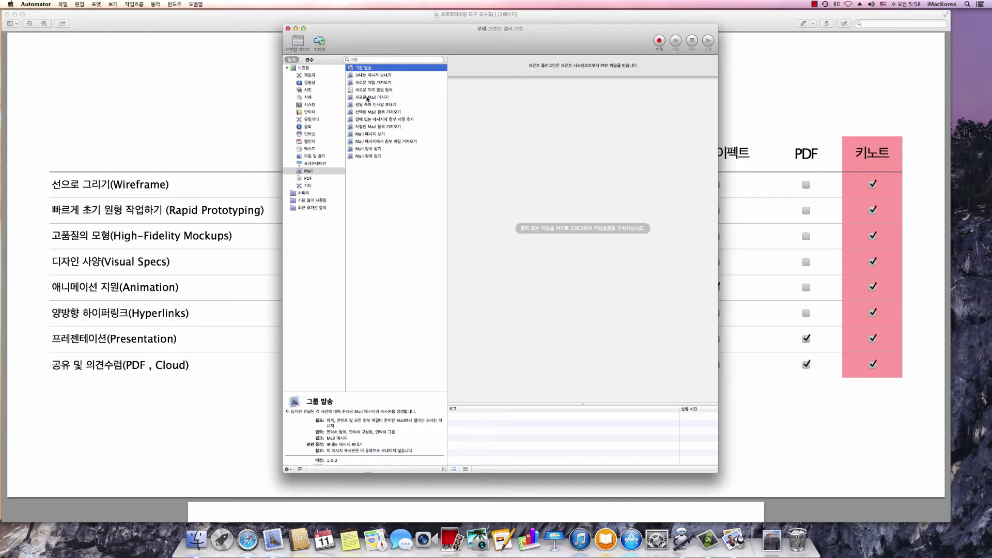
{"action": "left_click_drag", "start_coordinate": [367, 98], "coordinate": [509, 108]}
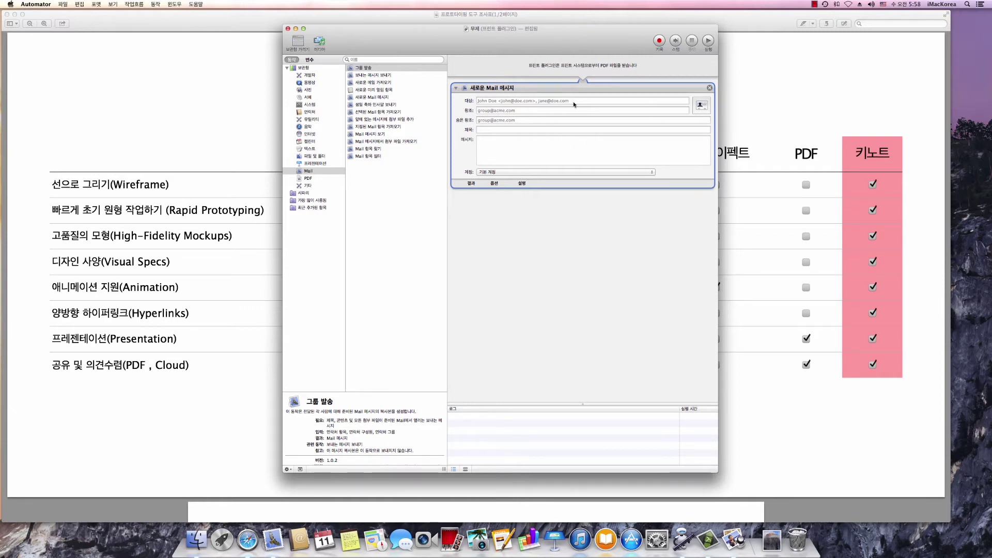
Address the New Mail Message action to the Evernote e-mail address, account 기본 계정
{"action": "left_click", "coordinate": [495, 100]}
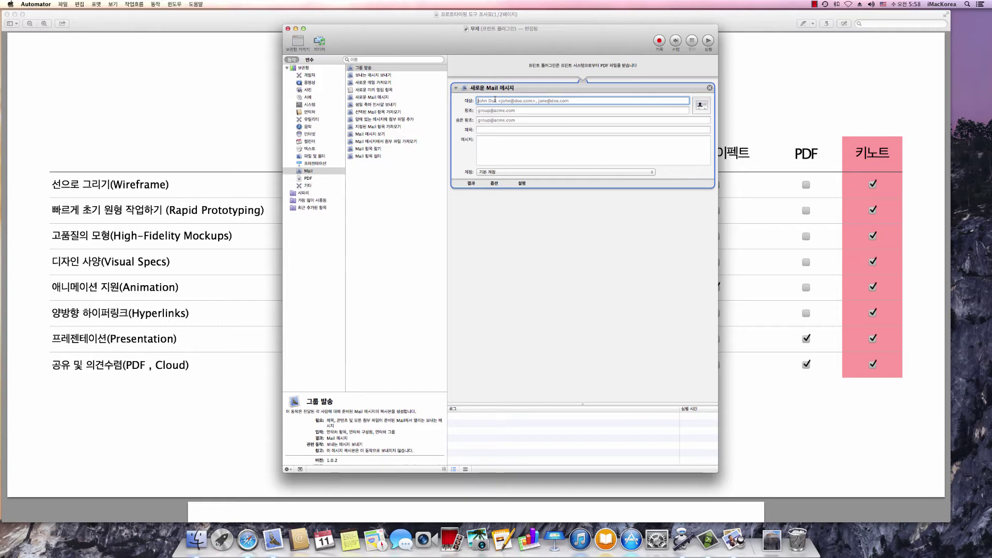
{"action": "left_click", "coordinate": [497, 128]}
{"action": "left_click", "coordinate": [505, 150]}
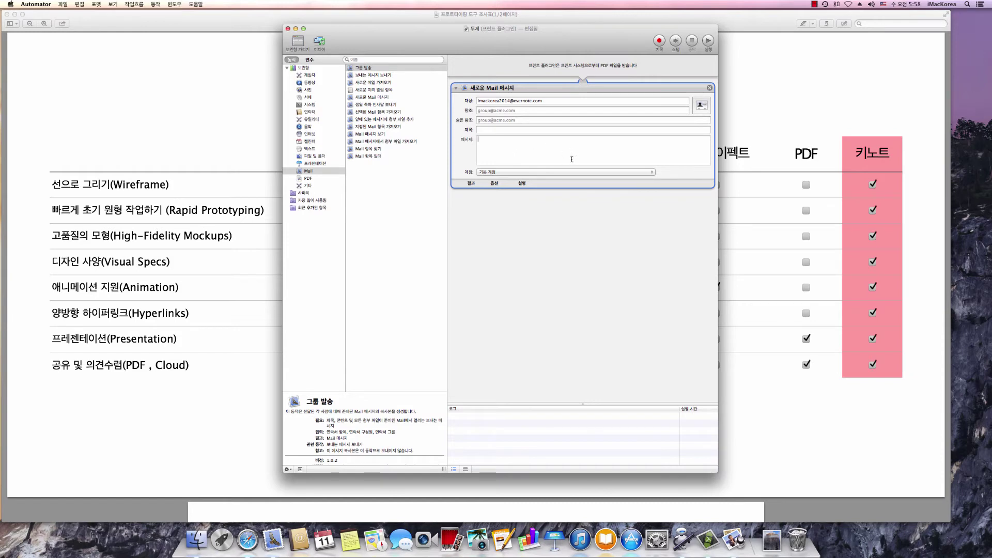
{"action": "left_click", "coordinate": [499, 172]}
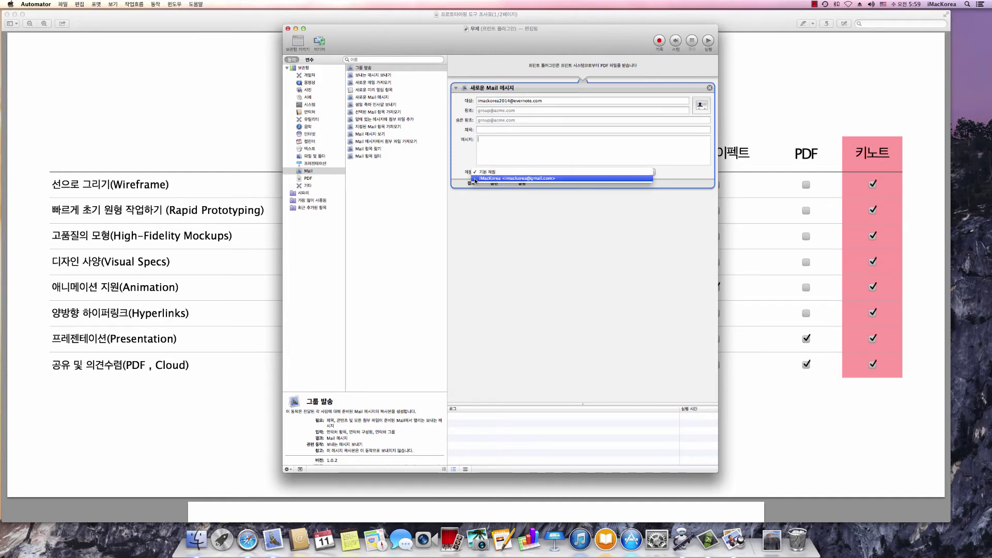
{"action": "left_click", "coordinate": [568, 172]}
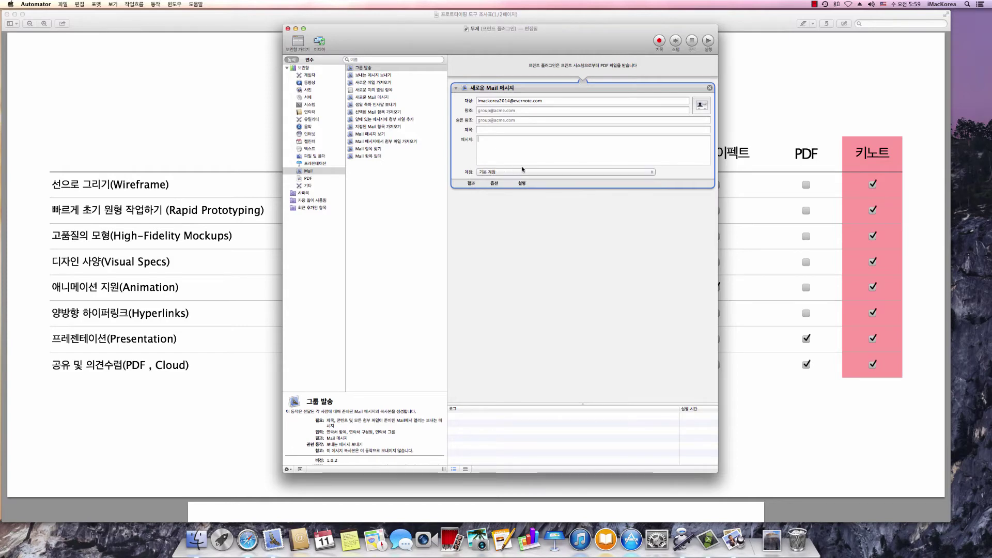
{"action": "left_click", "coordinate": [517, 222]}
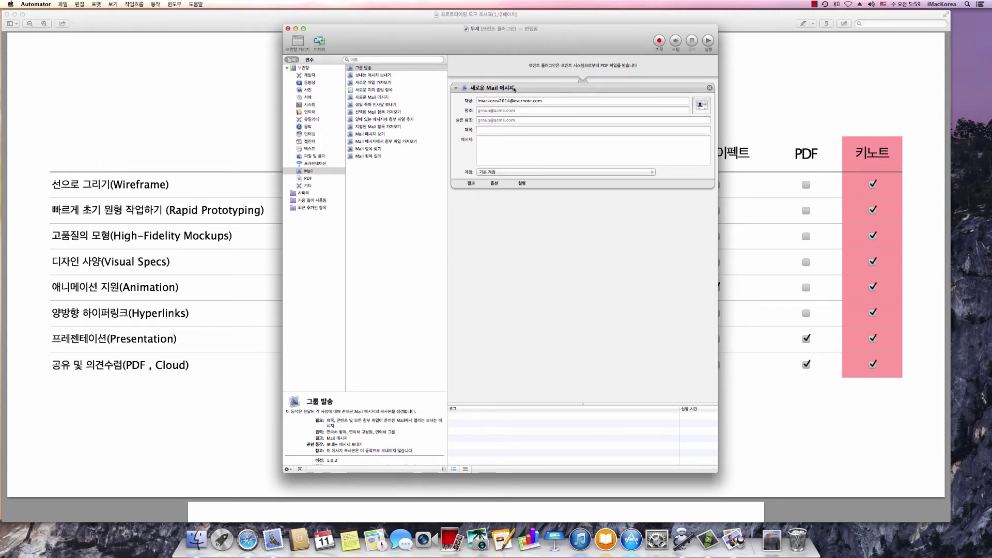
Place Add Attachments to Front Message (앞에 있는 메시지에 첨부 파일 추가) below the New Mail Message action
{"action": "left_click", "coordinate": [355, 119]}
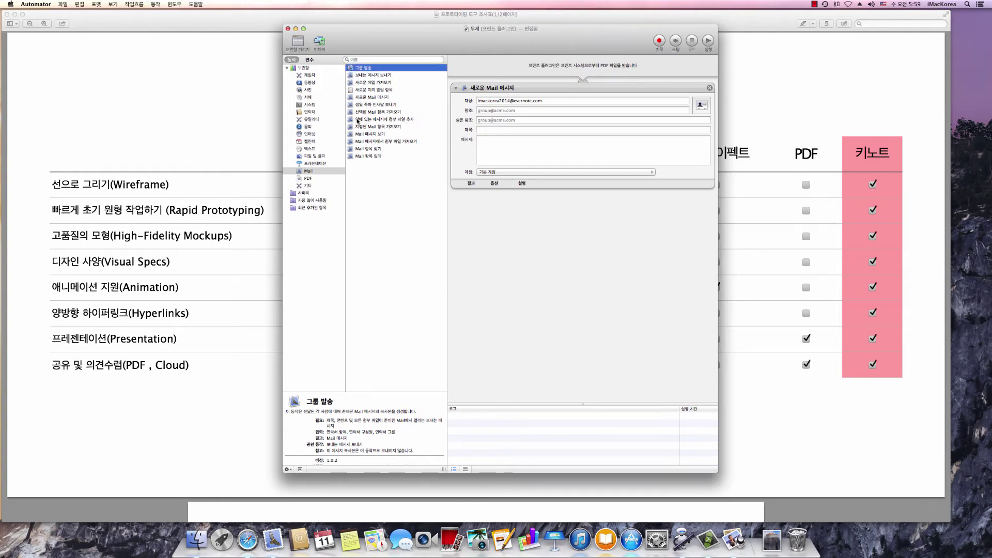
{"action": "left_click_drag", "start_coordinate": [355, 119], "coordinate": [497, 205]}
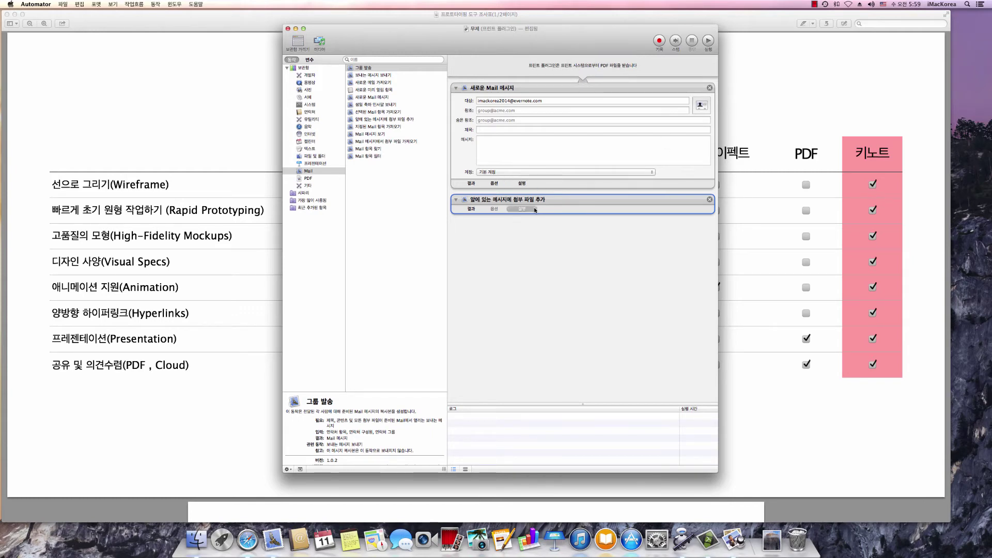
{"action": "left_click", "coordinate": [520, 246]}
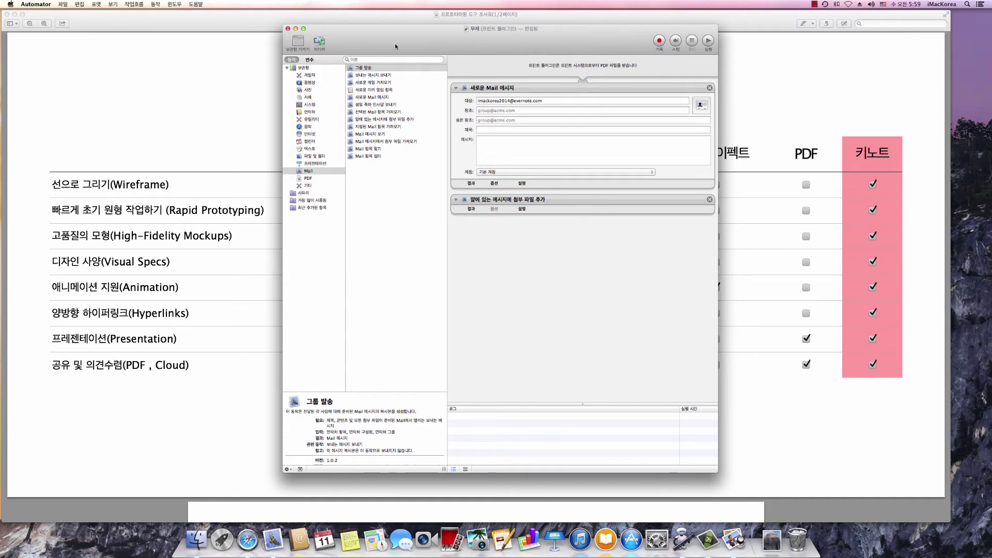
Save the print plugin as '에버노트에 저장' and switch back to Preview
{"action": "left_click", "coordinate": [65, 4]}
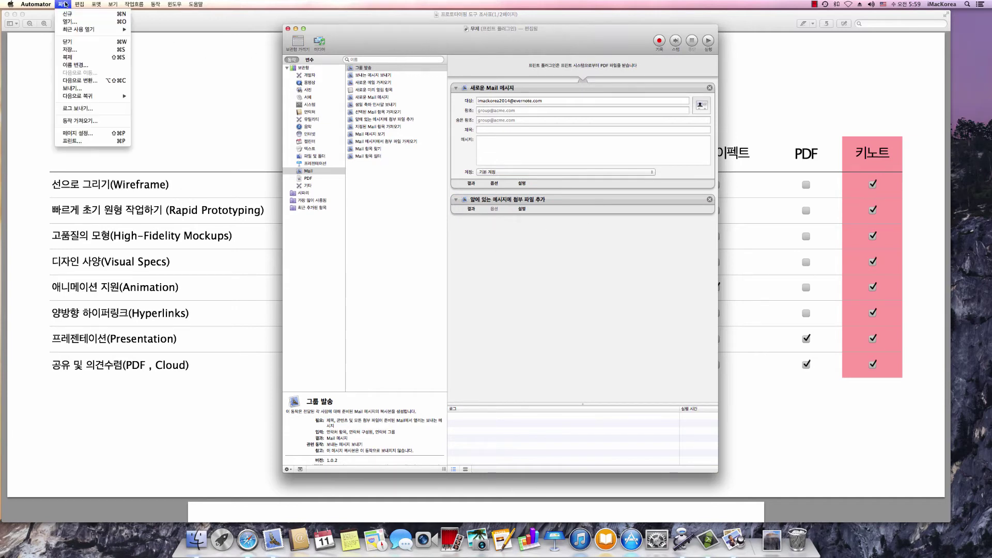
{"action": "left_click", "coordinate": [69, 49]}
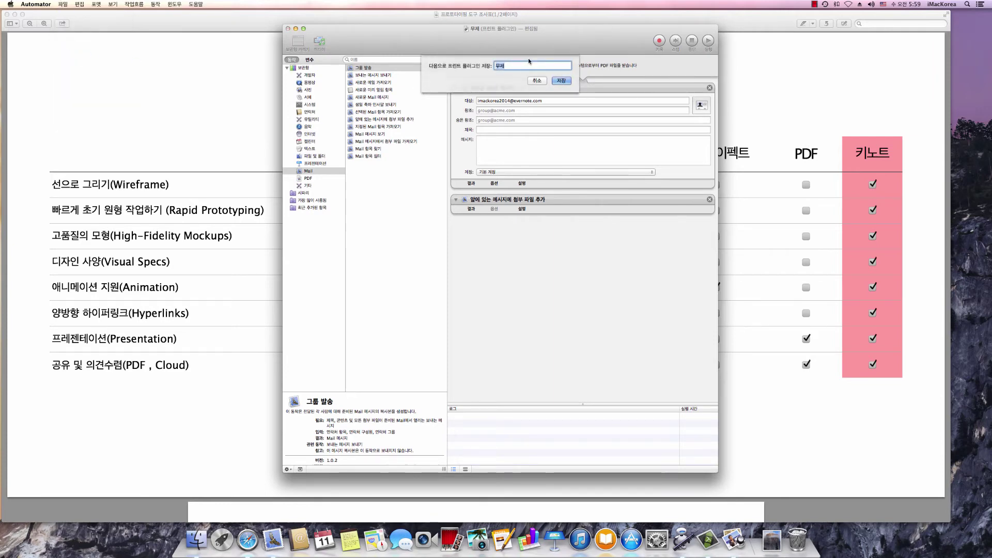
{"action": "type", "text": "에버놑트에 저장"}
{"action": "left_click", "coordinate": [567, 81]}
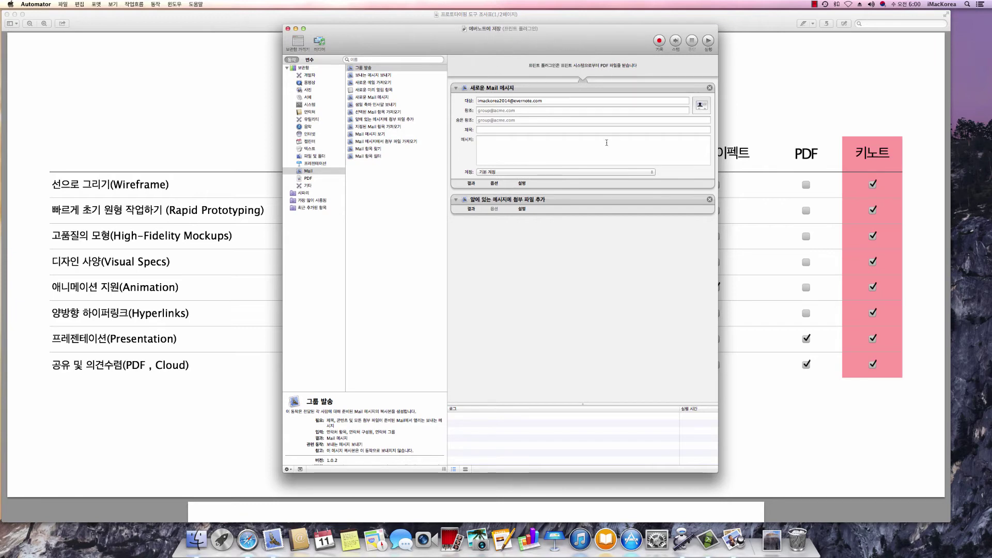
{"action": "left_click", "coordinate": [193, 27]}
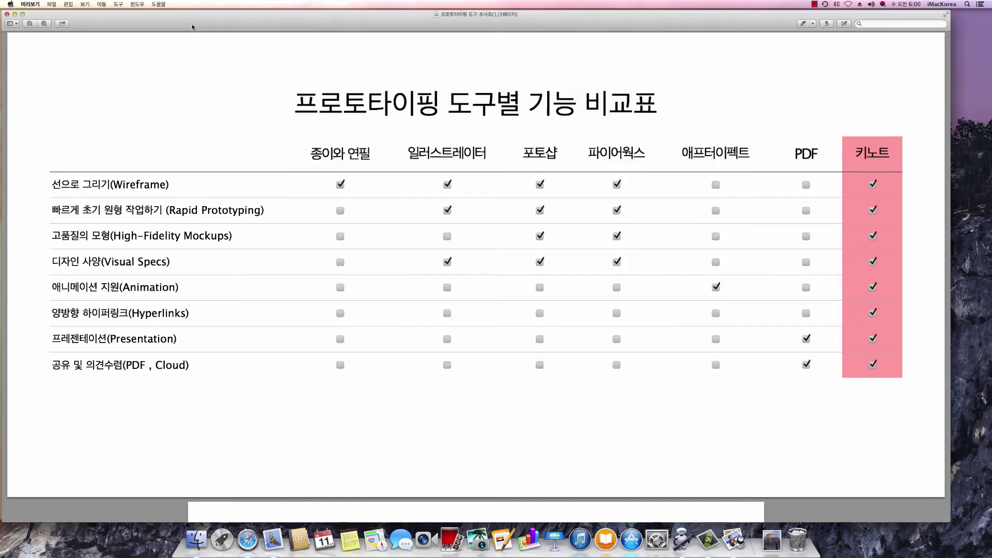
Print the comparison table through the '에버노트에 저장' PDF plugin
{"action": "left_click", "coordinate": [51, 3]}
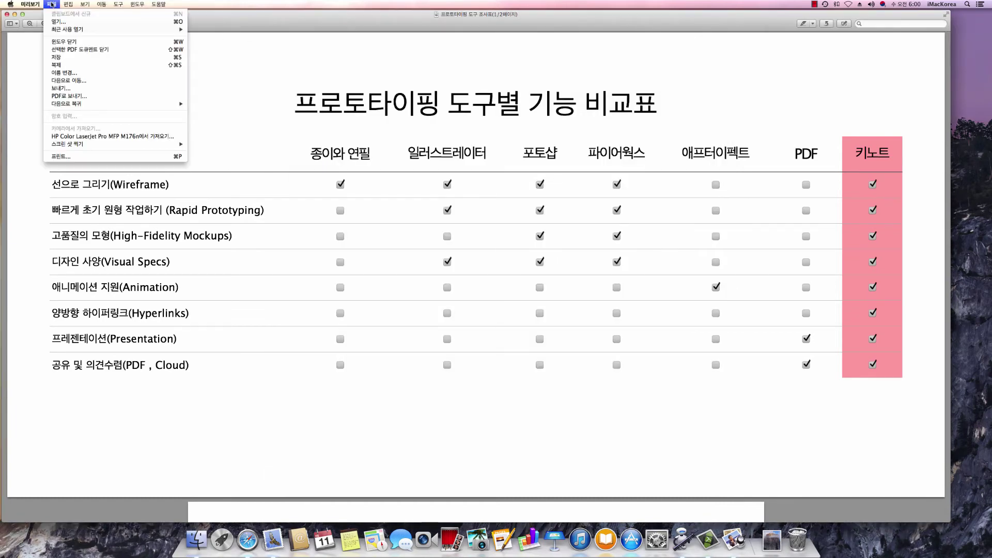
{"action": "left_click", "coordinate": [83, 156]}
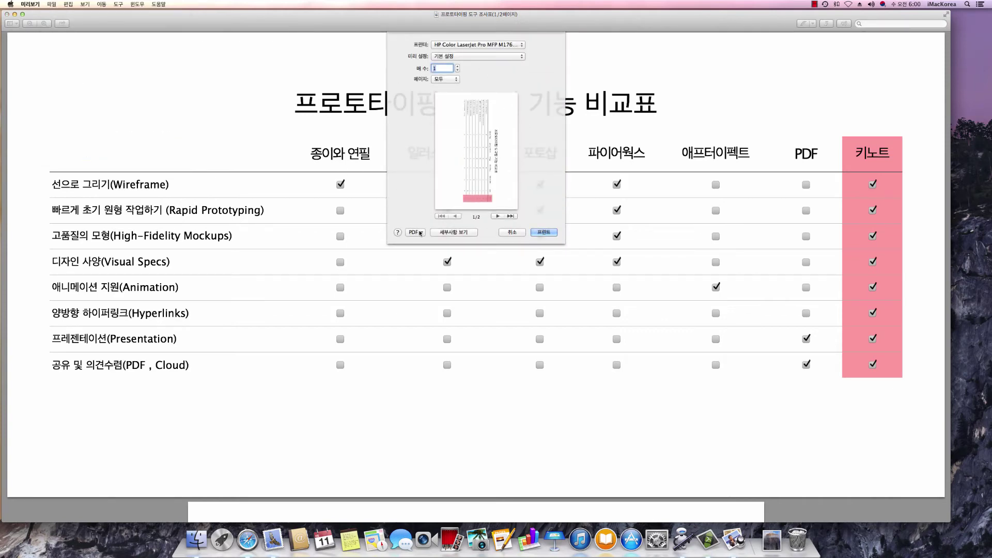
{"action": "left_click", "coordinate": [422, 234]}
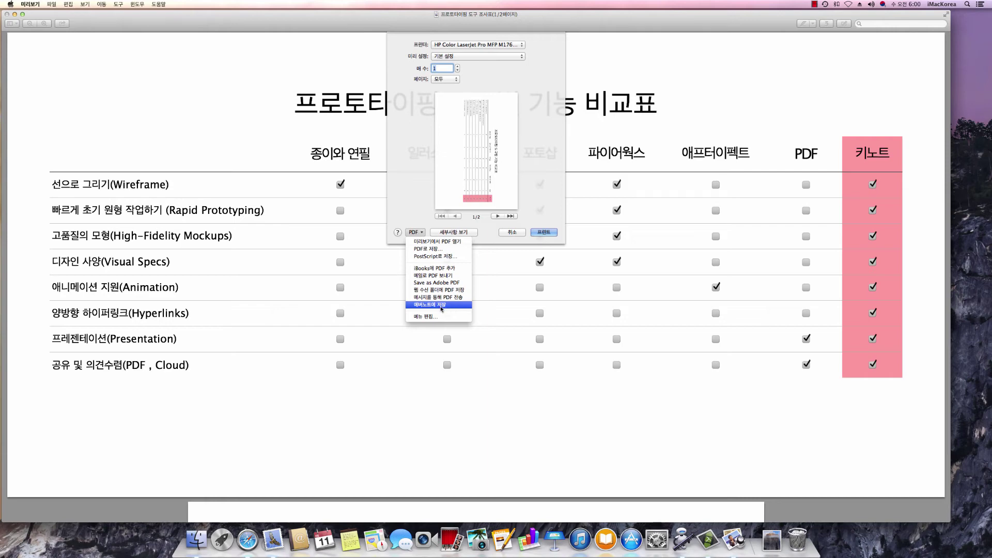
{"action": "left_click", "coordinate": [441, 308]}
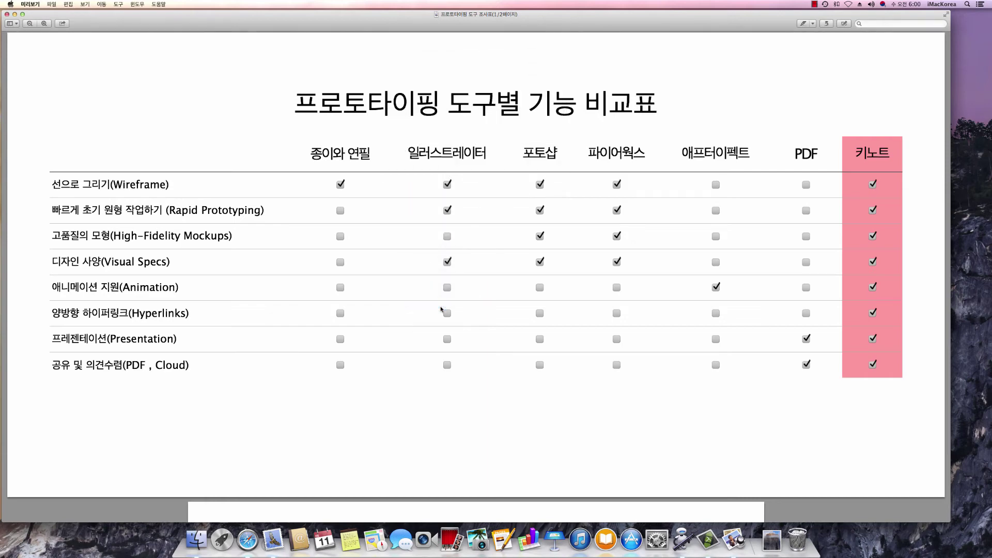
Type the subject '프로토타이핑 도구별 기능 비교표' into the Evernote-addressed Mail message
{"action": "key", "text": "Tab"}
{"action": "key", "text": "Tab"}
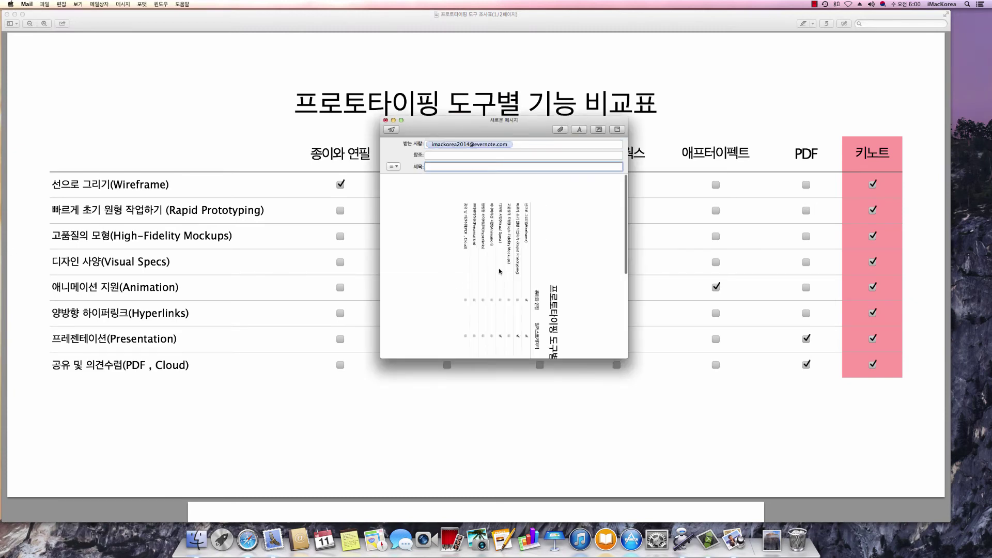
{"action": "scroll", "coordinate": [499, 271], "scroll_direction": "down", "scroll_amount": 2}
{"action": "scroll", "coordinate": [499, 271], "scroll_direction": "down", "scroll_amount": 5}
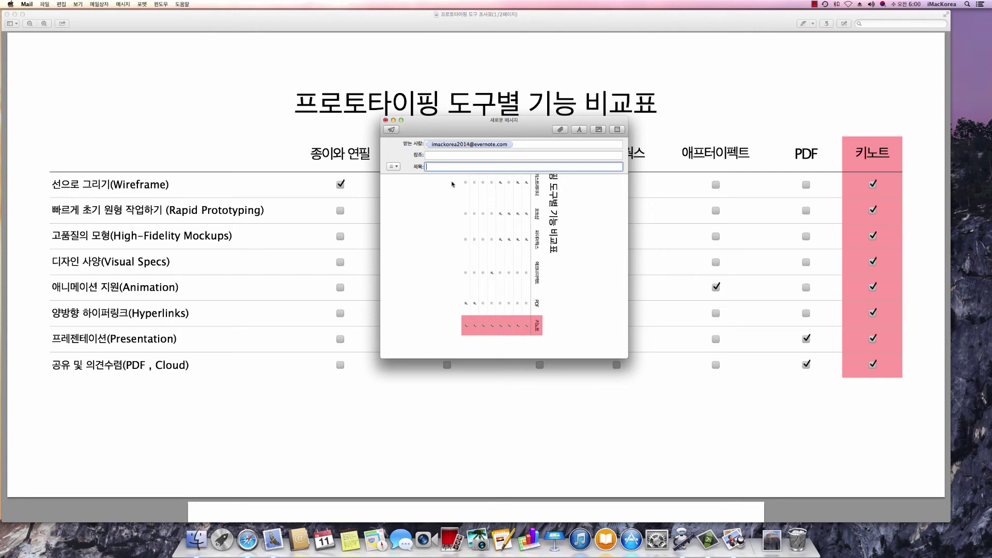
{"action": "key", "text": "super+space"}
{"action": "type", "text": "v"}
{"action": "key", "text": "BackSpace"}
{"action": "type", "text": "v"}
{"action": "key", "text": "BackSpace"}
{"action": "key", "text": "super+space"}
{"action": "type", "text": "프로토타이핑 도구별 기능 비교표"}
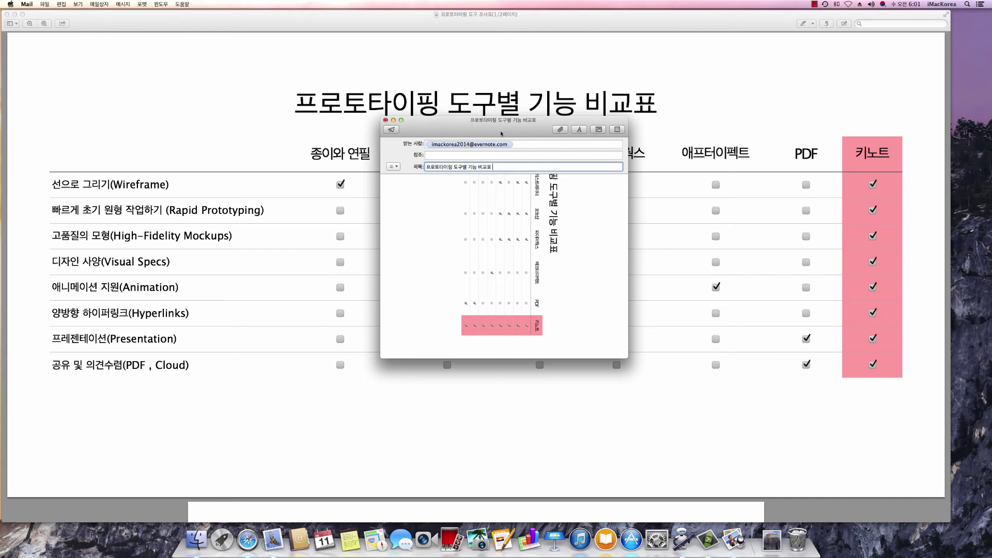
Send the '프로토타이핑 도구별 기능 비교표' message with its comparison table PDF to Evernote
{"action": "left_click", "coordinate": [391, 130]}
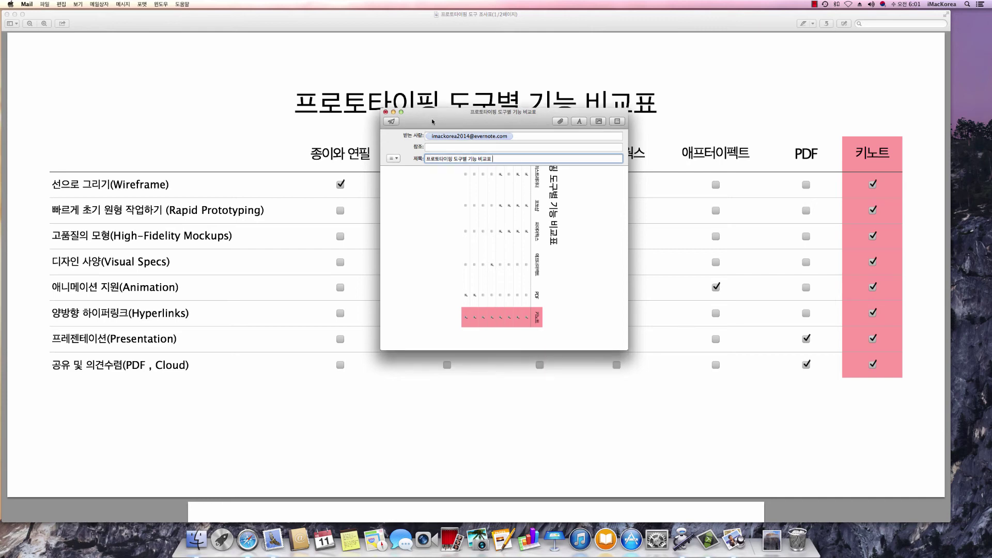